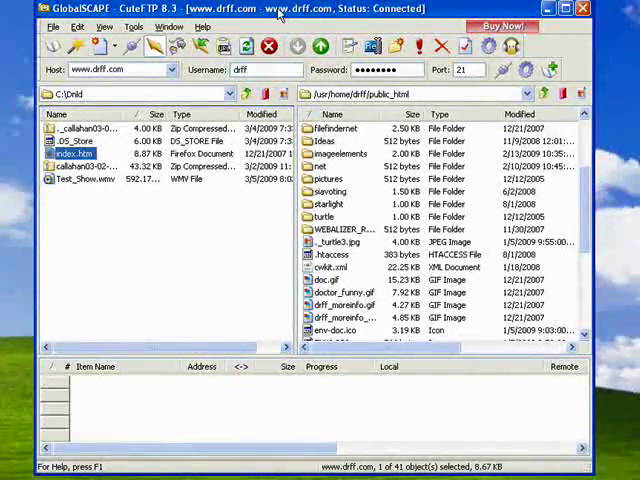
# Launch the HTML editor from the Tools menu, showing a new untitled page skeleton
pyautogui.click(134, 27)
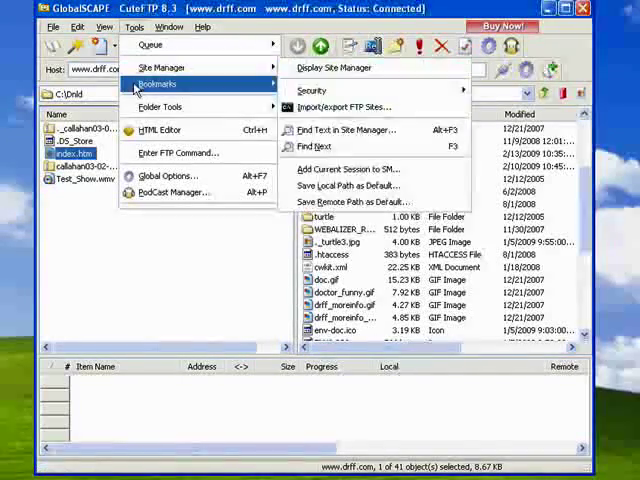
pyautogui.click(137, 131)
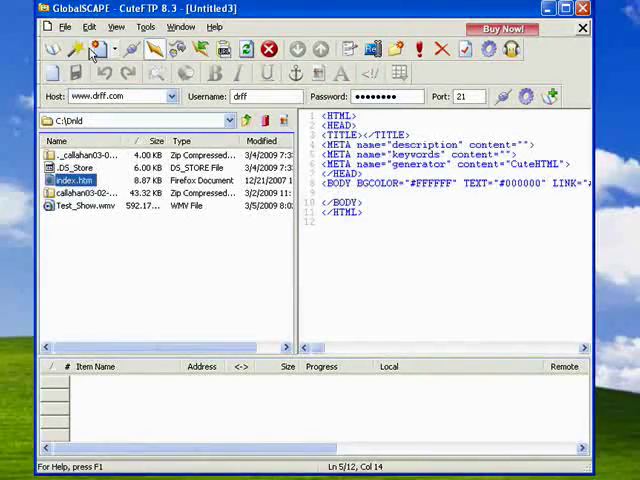
# Add a blank line inside the untitled document's body
pyautogui.click(66, 28)
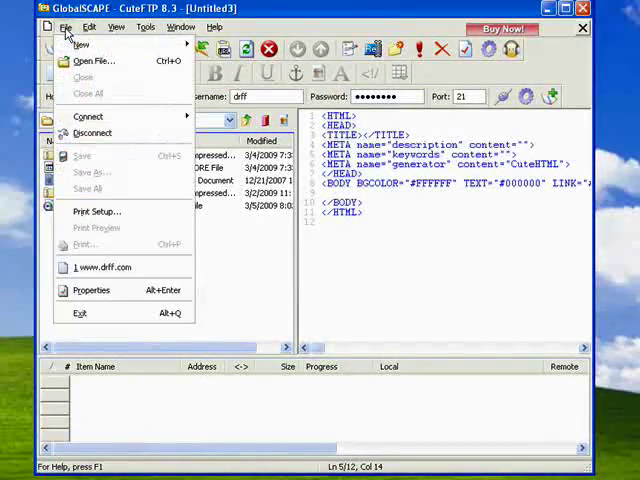
pyautogui.click(260, 15)
pyautogui.click(370, 192)
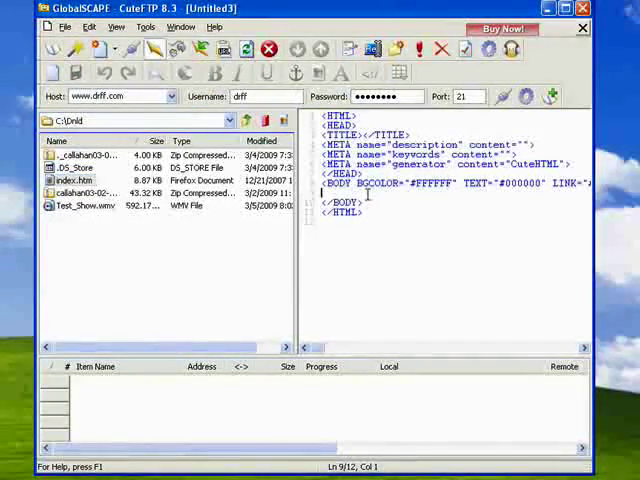
pyautogui.press('Return')
pyautogui.press('Return')
pyautogui.press('Return')
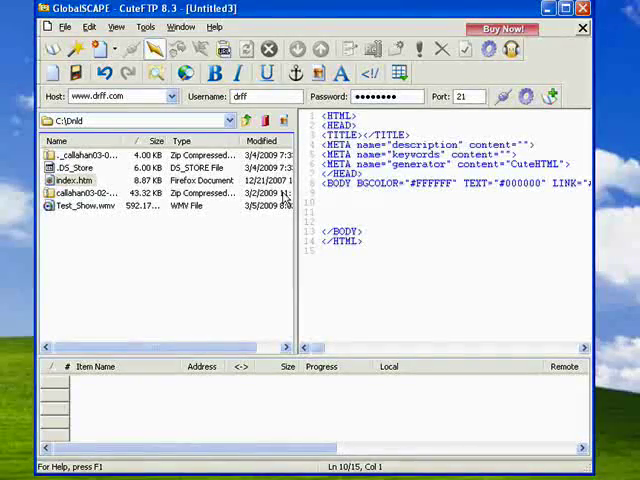
# Open the local index.htm for editing without saving Untitled3
pyautogui.click(64, 27)
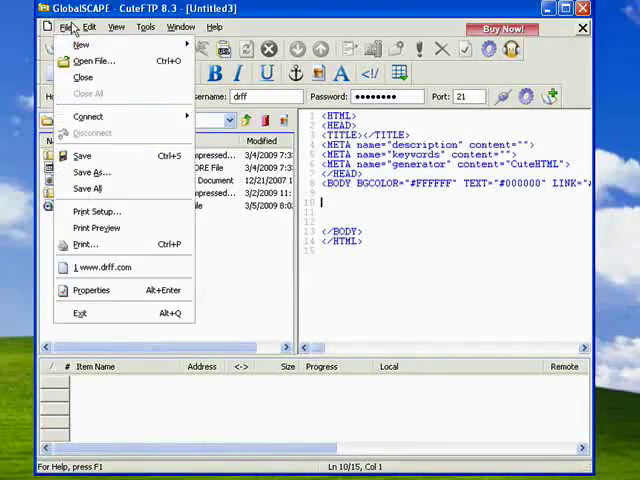
pyautogui.click(64, 27)
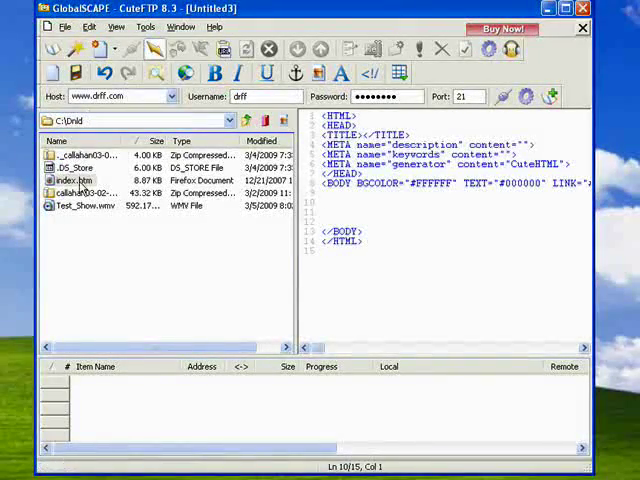
pyautogui.click(64, 27)
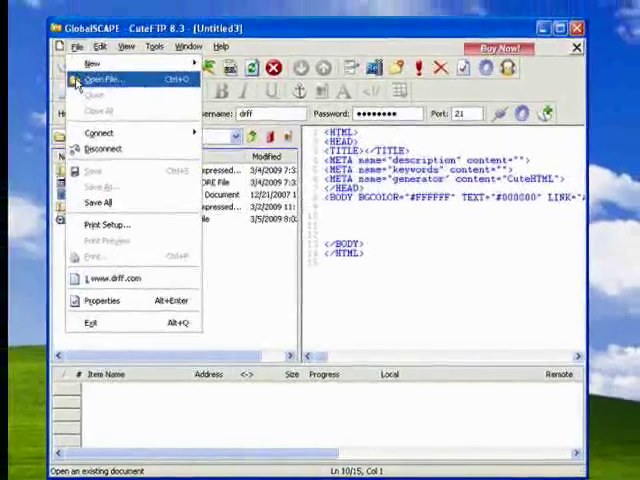
pyautogui.click(94, 61)
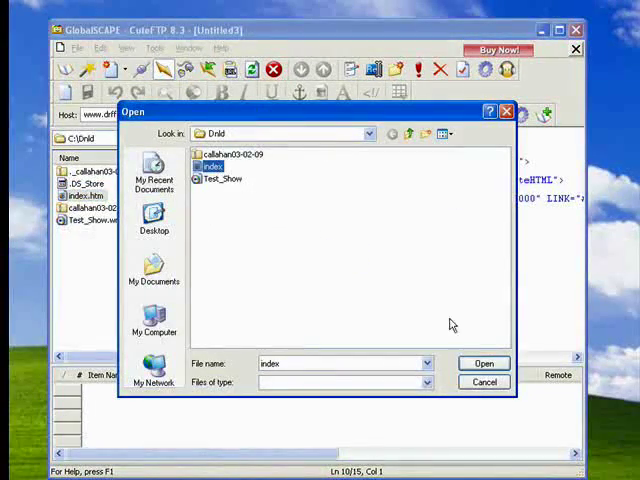
pyautogui.click(480, 364)
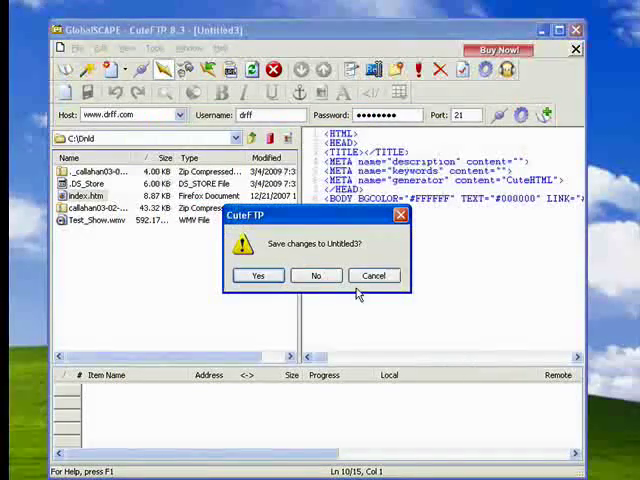
pyautogui.click(315, 276)
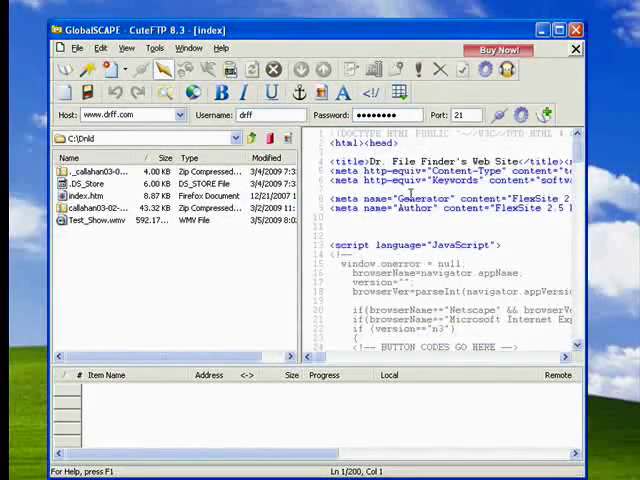
pyautogui.scroll(-2, 500, 275)
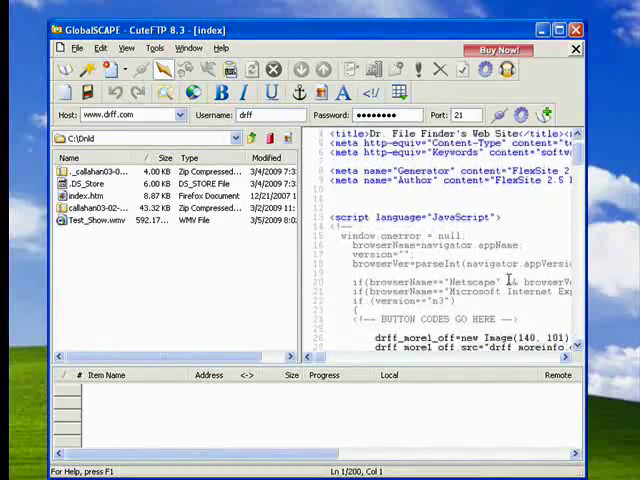
pyautogui.scroll(-2, 505, 278)
pyautogui.scroll(4, 508, 281)
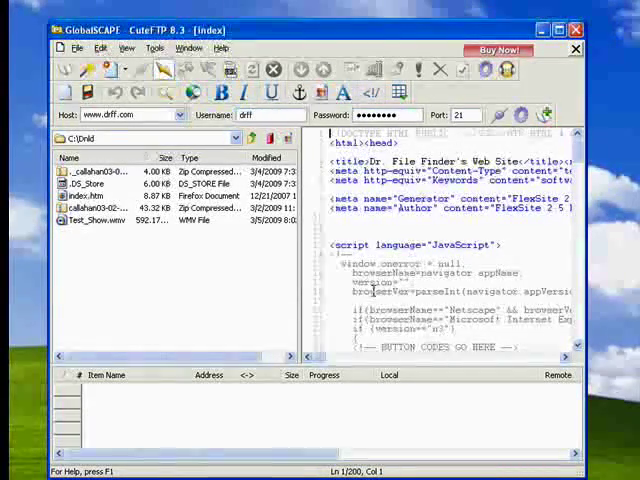
pyautogui.moveTo(365, 31); pyautogui.dragTo(366, 38)
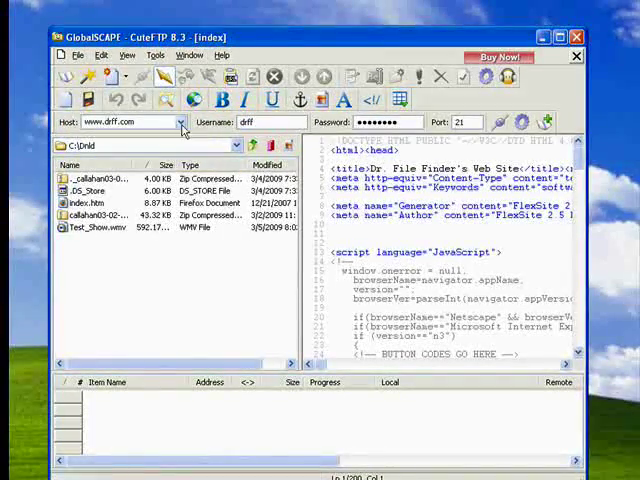
# Create a new HTML Document from the New toolbar arrow and place the cursor below </HTML>
pyautogui.click(125, 78)
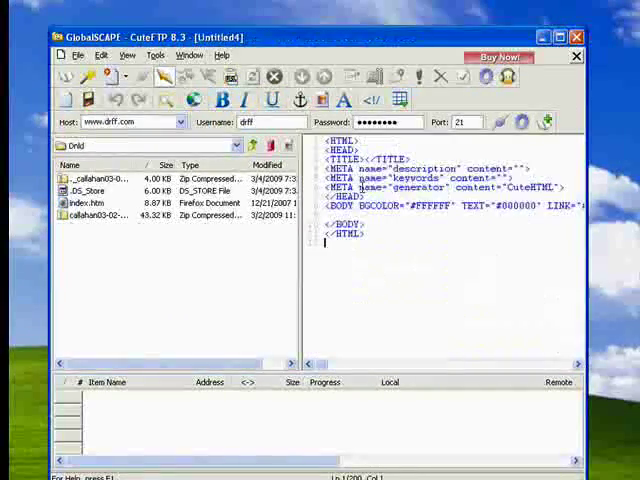
pyautogui.click(369, 240)
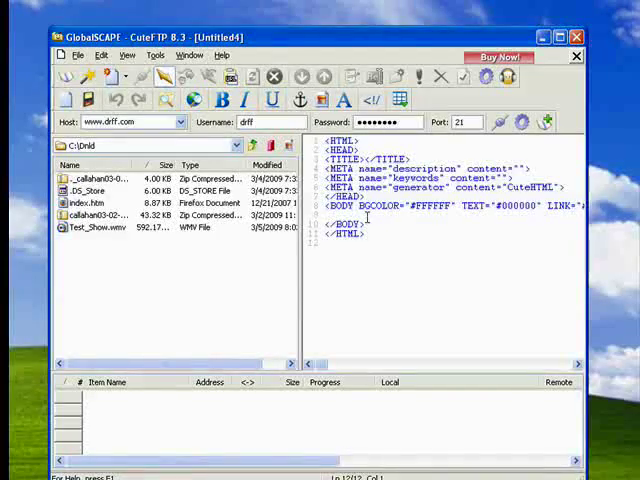
pyautogui.rightClick(368, 220)
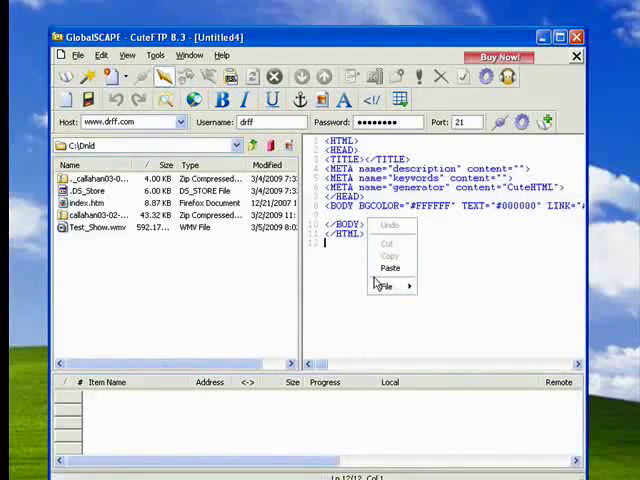
# Close the untitled HTML document with File > Close from the editor's context menu
pyautogui.moveTo(388, 286)
pyautogui.click(436, 310)
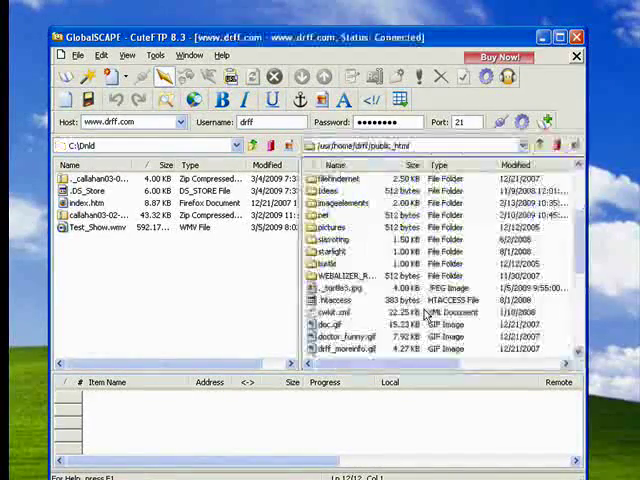